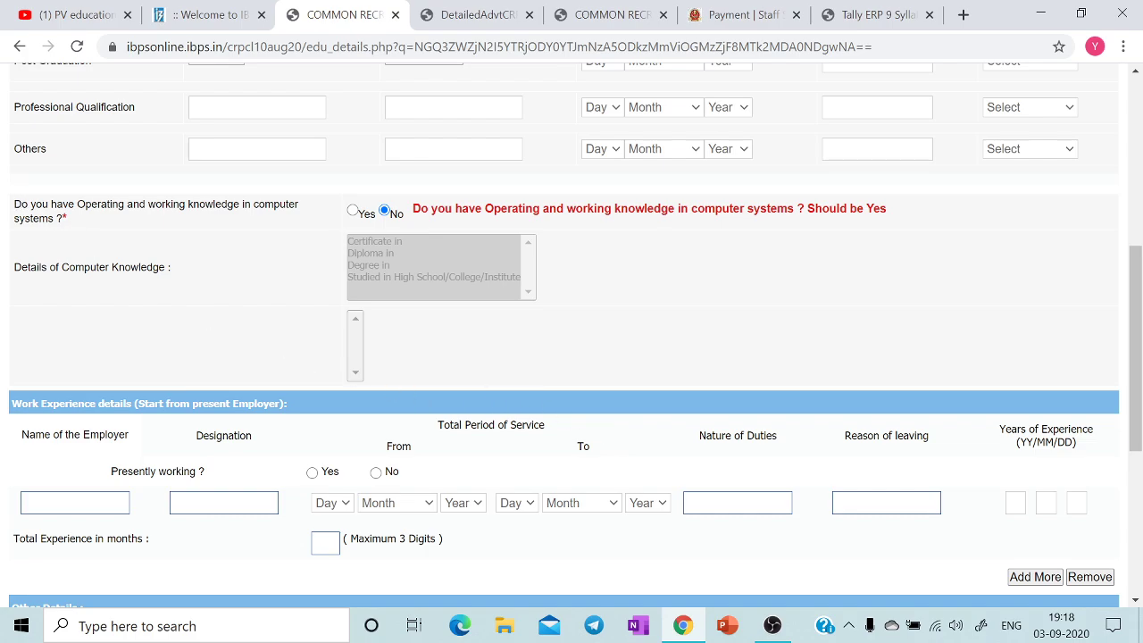
Try answering Yes for computer knowledge with Certificate in Computer Operations, and set the answer back to No.
{"action": "left_click", "coordinate": [352, 212]}
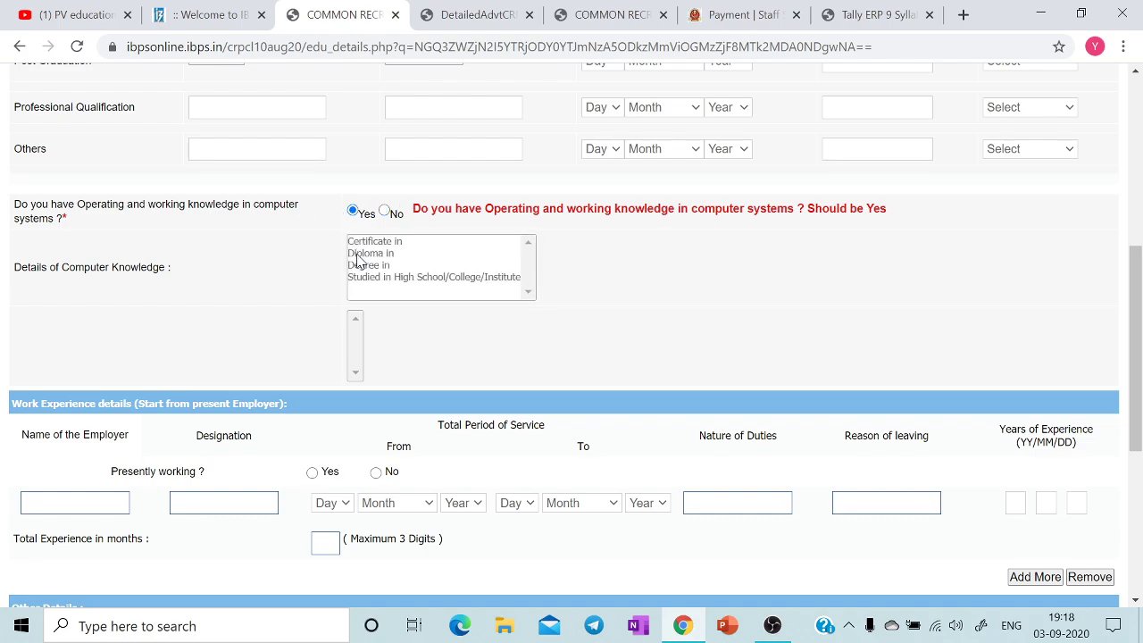
{"action": "left_click", "coordinate": [373, 242]}
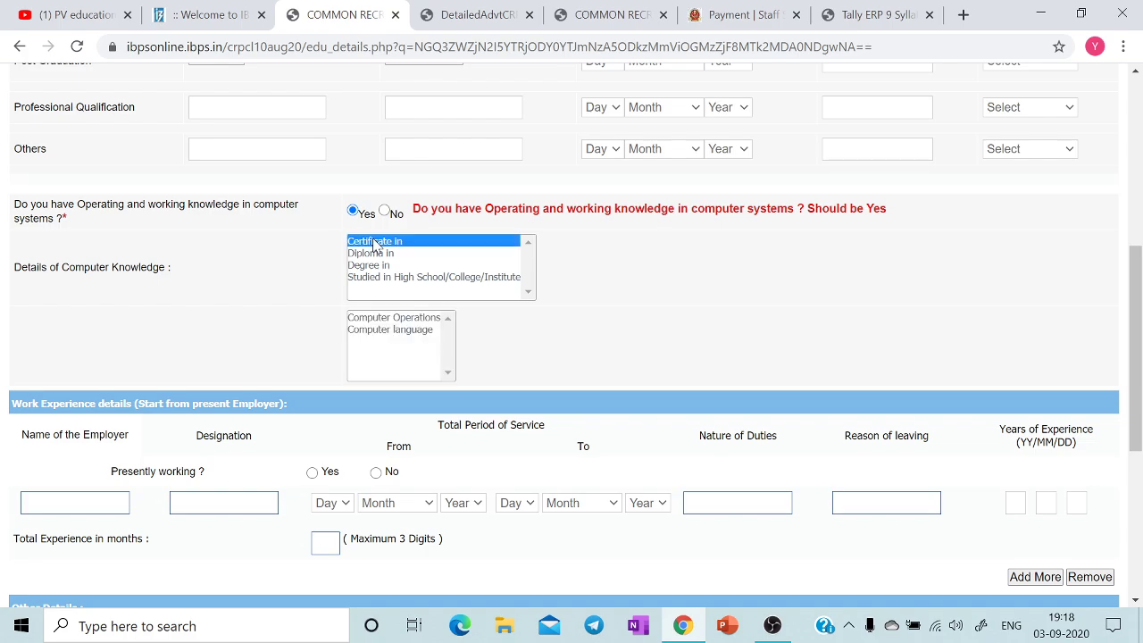
{"action": "left_click", "coordinate": [373, 318]}
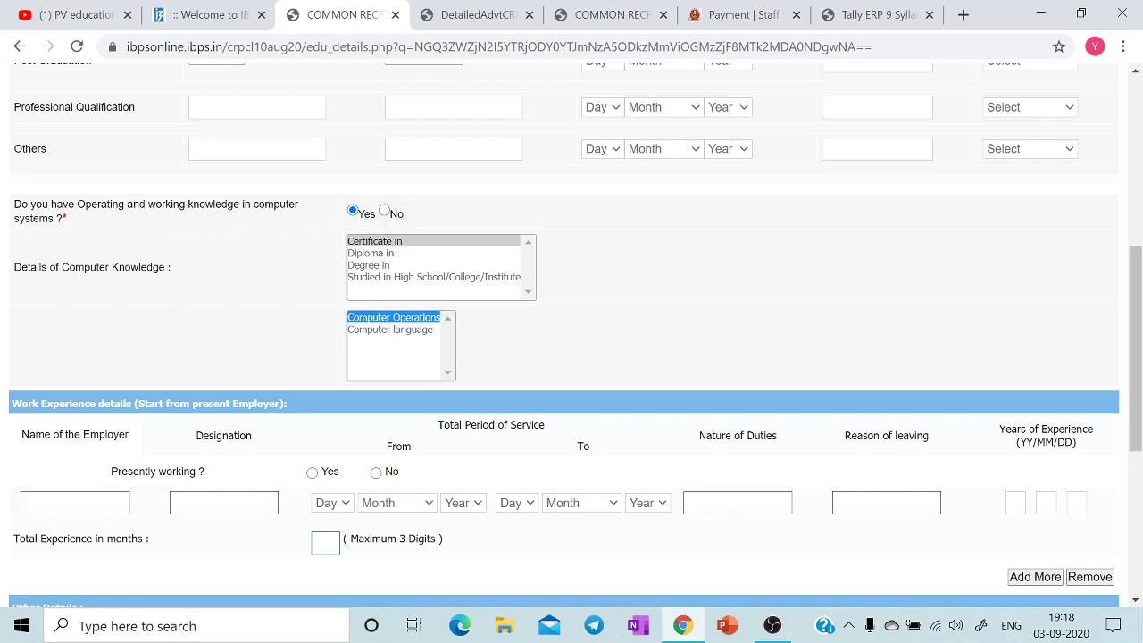
{"action": "left_click", "coordinate": [385, 211]}
Add ENGLISH as the second known language with Read, Write and Speak all checked.
{"action": "scroll", "coordinate": [389, 215], "scroll_direction": "down", "scroll_amount": 2}
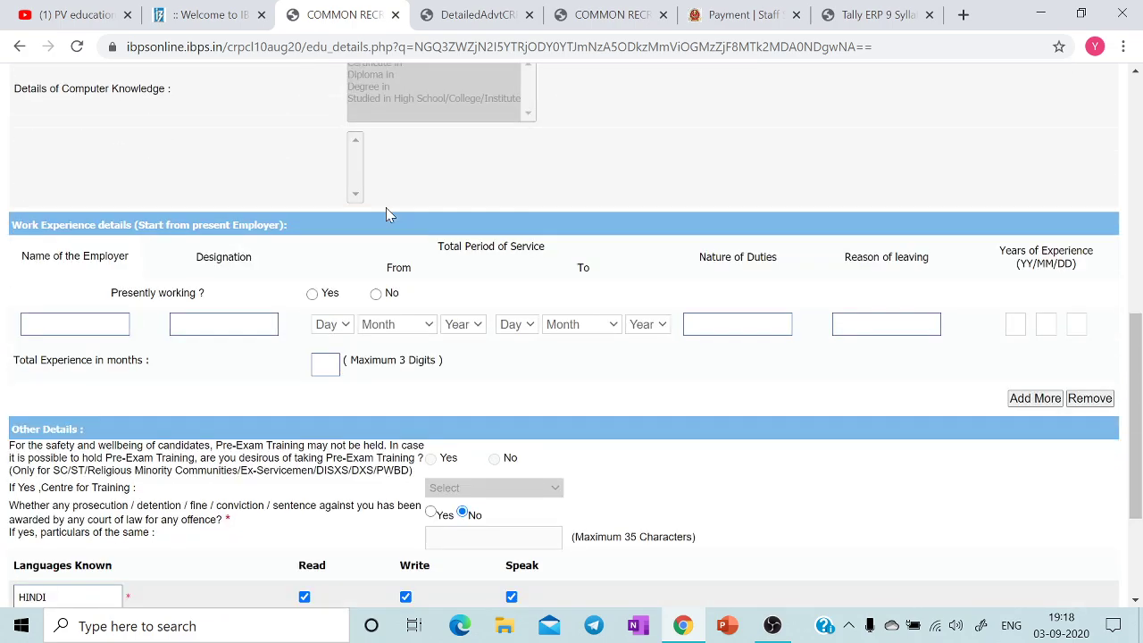
{"action": "scroll", "coordinate": [385, 214], "scroll_direction": "down", "scroll_amount": 2}
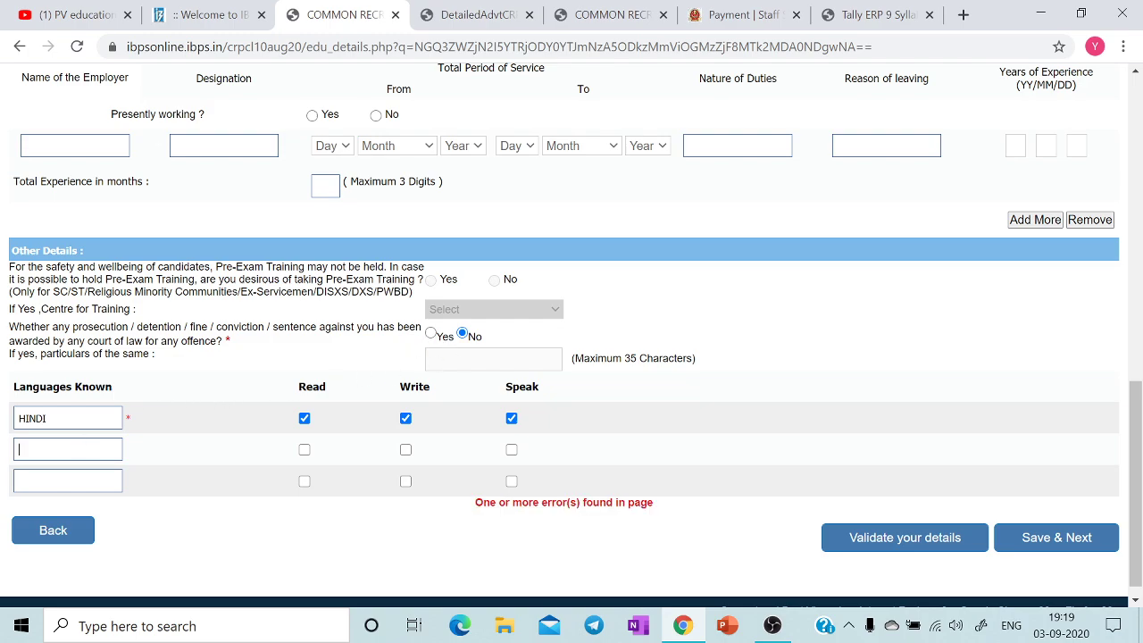
{"action": "left_click", "coordinate": [67, 449]}
{"action": "type", "text": "ENGLISH"}
{"action": "left_click", "coordinate": [304, 449]}
{"action": "left_click", "coordinate": [405, 449]}
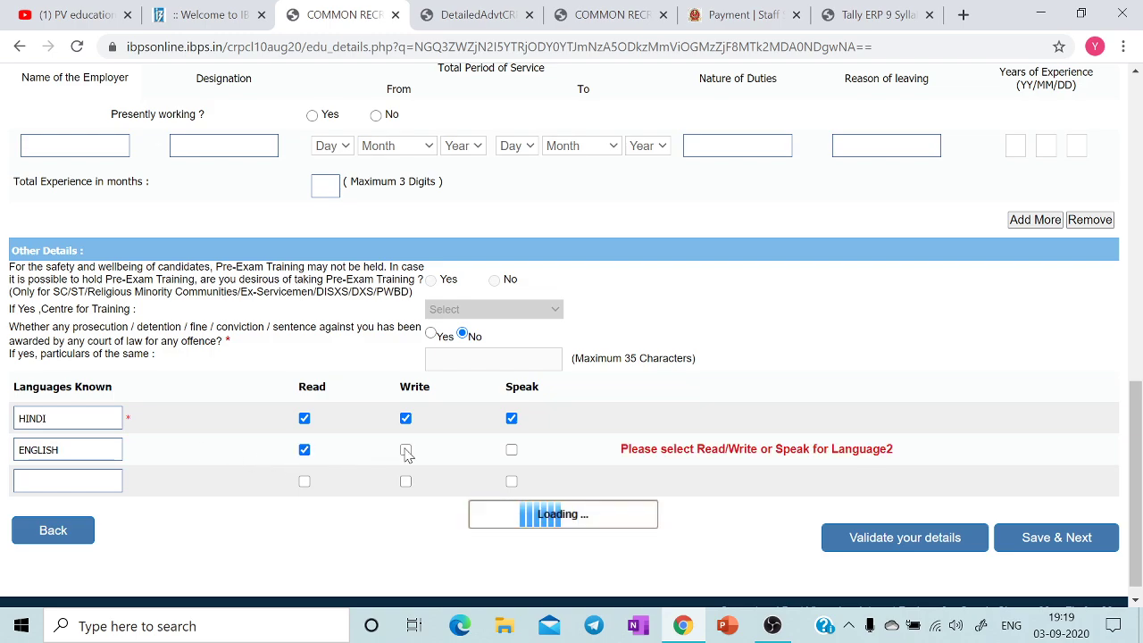
{"action": "left_click", "coordinate": [511, 449]}
{"action": "left_click", "coordinate": [68, 480]}
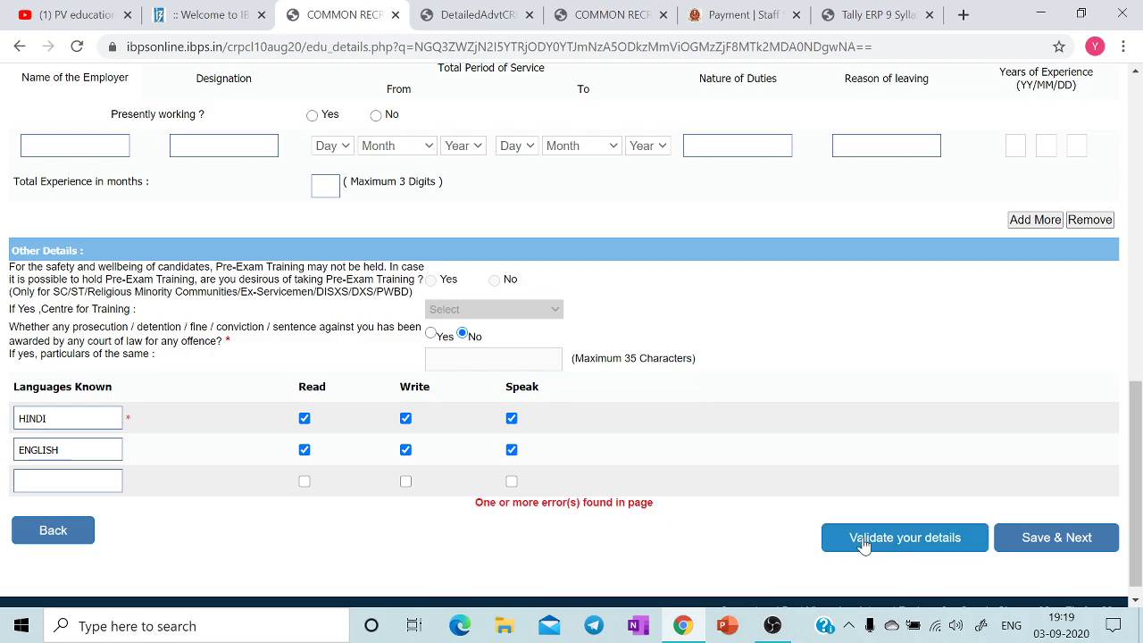
Answer Yes for working knowledge of computer systems and try Certificate in with Computer Operations and Computer language.
{"action": "scroll", "coordinate": [661, 516], "scroll_direction": "up", "scroll_amount": 5}
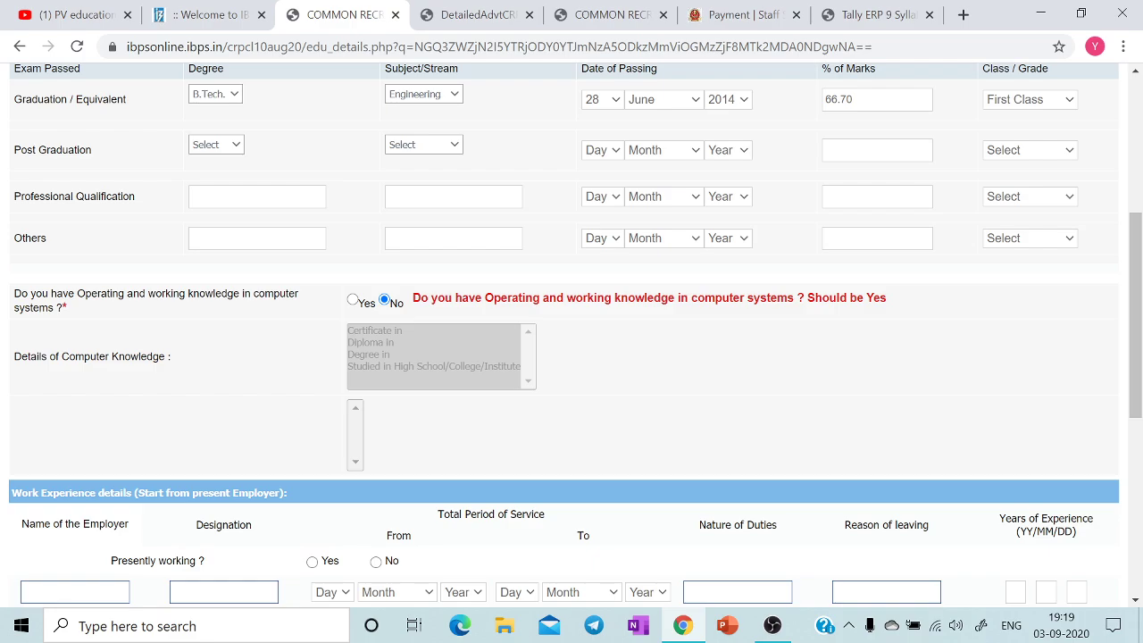
{"action": "left_click", "coordinate": [354, 301]}
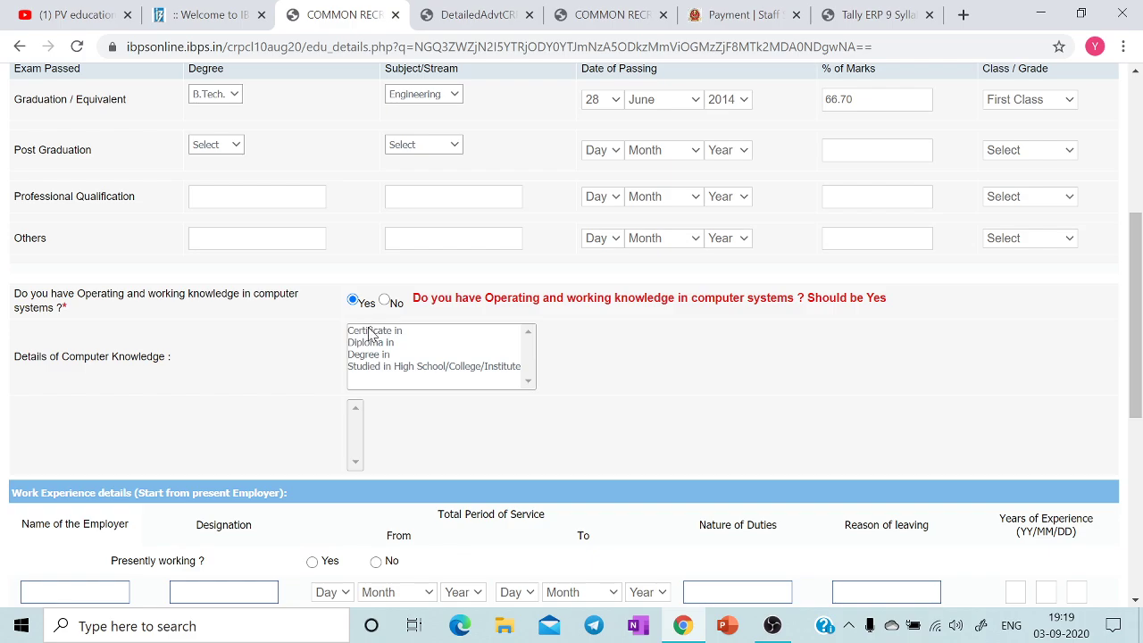
{"action": "left_click", "coordinate": [371, 332]}
{"action": "left_click", "coordinate": [379, 407]}
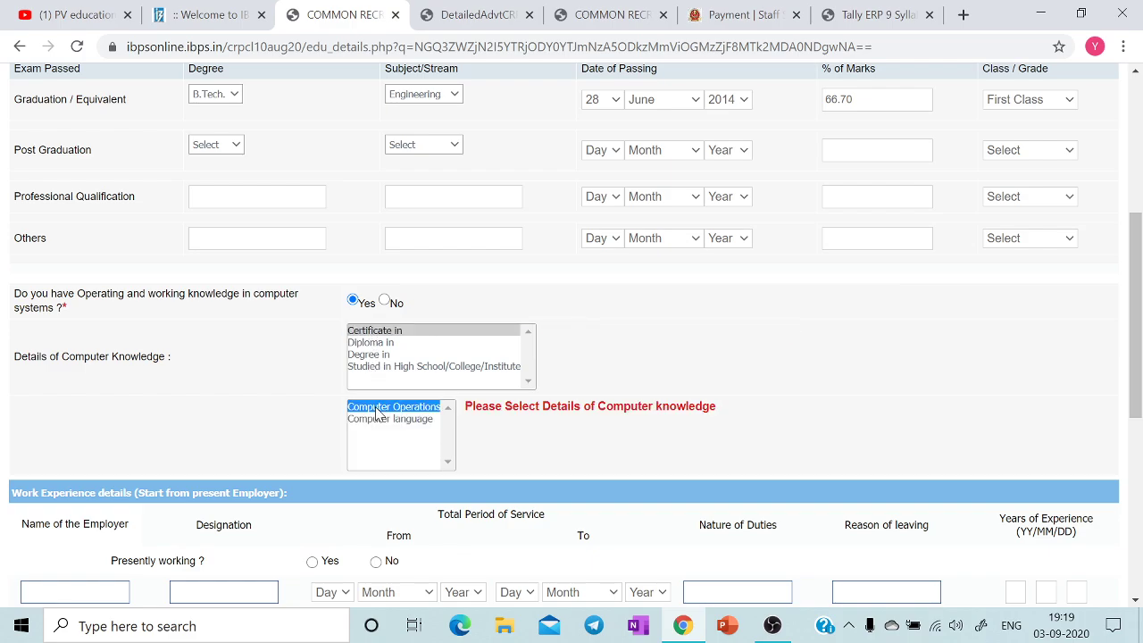
{"action": "left_click", "coordinate": [381, 422]}
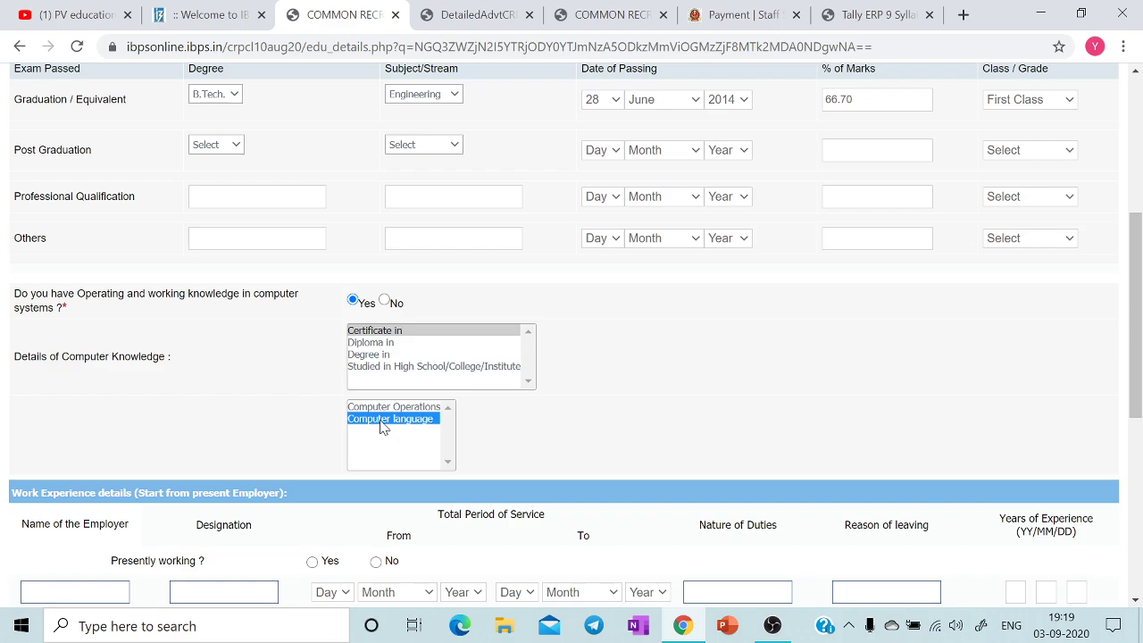
Try Diploma in and Degree in as computer knowledge details, each with Computer Operations and Computer language.
{"action": "scroll", "coordinate": [381, 427], "scroll_direction": "down", "scroll_amount": 1}
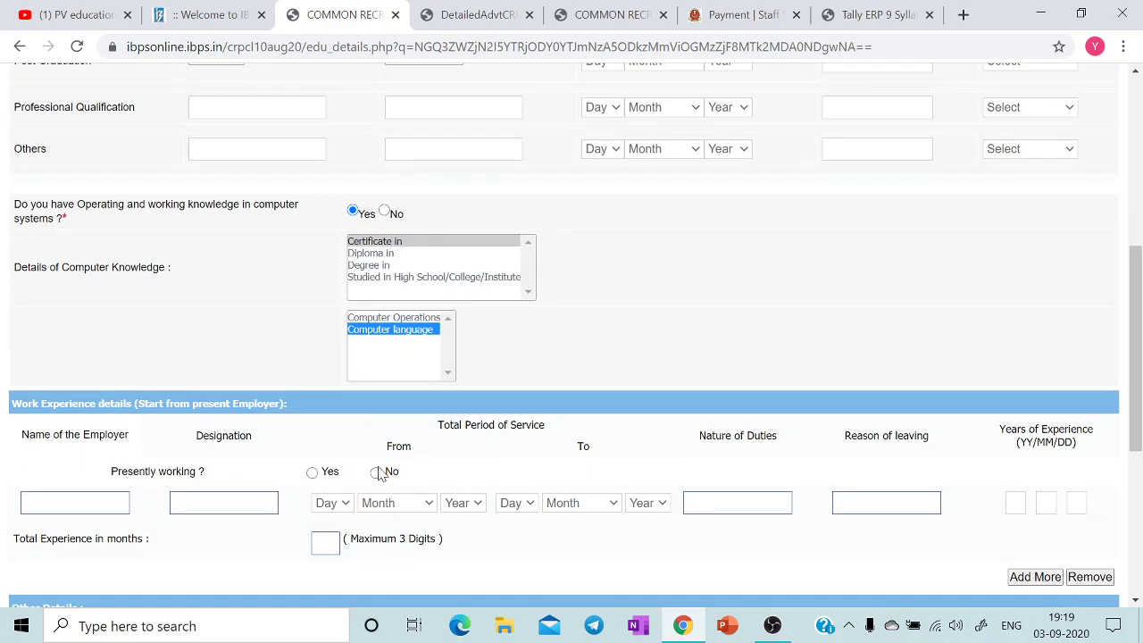
{"action": "left_click", "coordinate": [380, 254]}
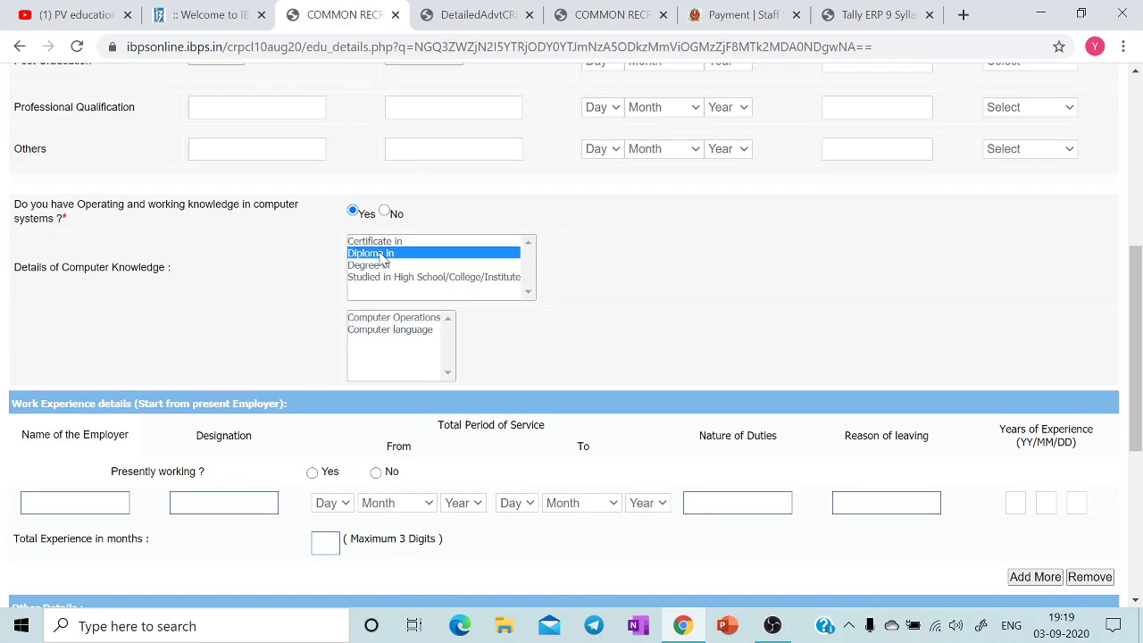
{"action": "left_click", "coordinate": [413, 322]}
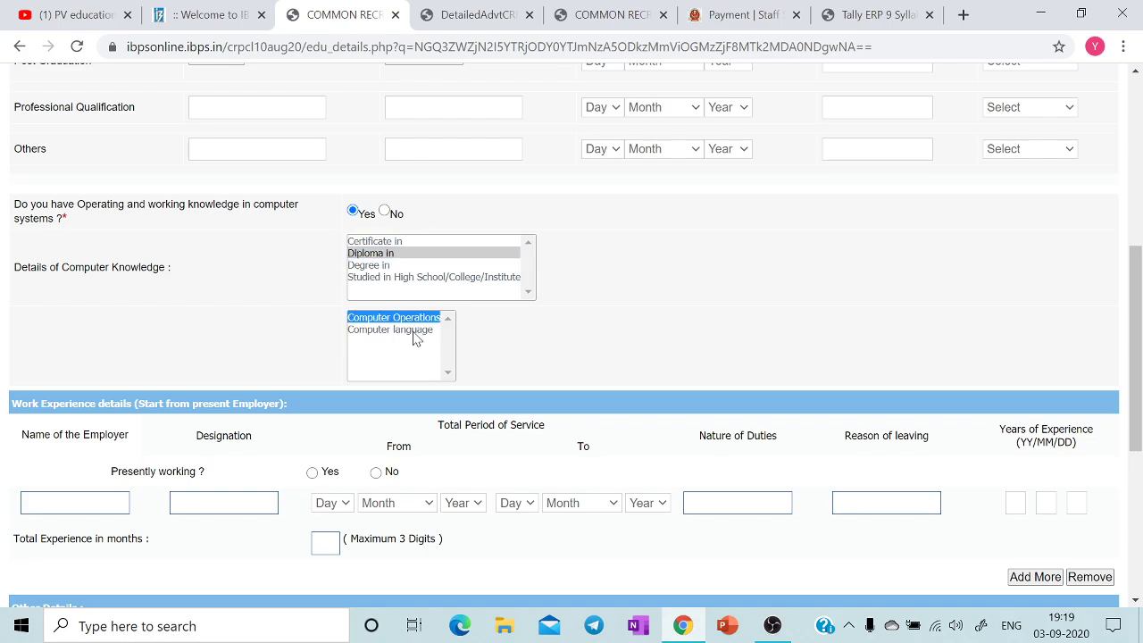
{"action": "left_click", "coordinate": [413, 330]}
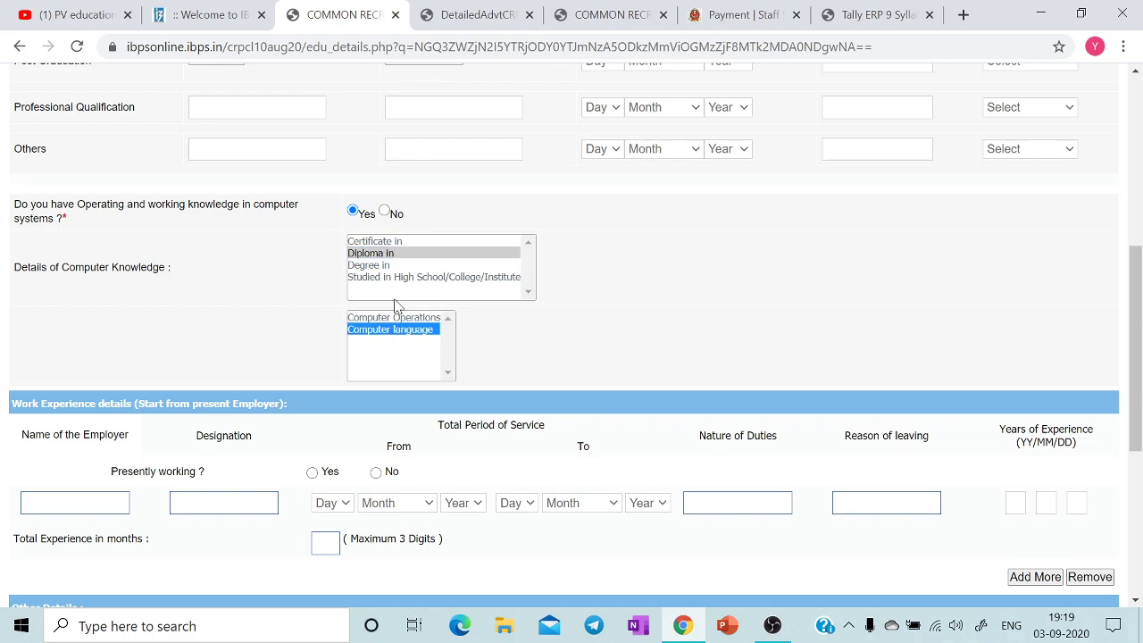
{"action": "left_click", "coordinate": [379, 268]}
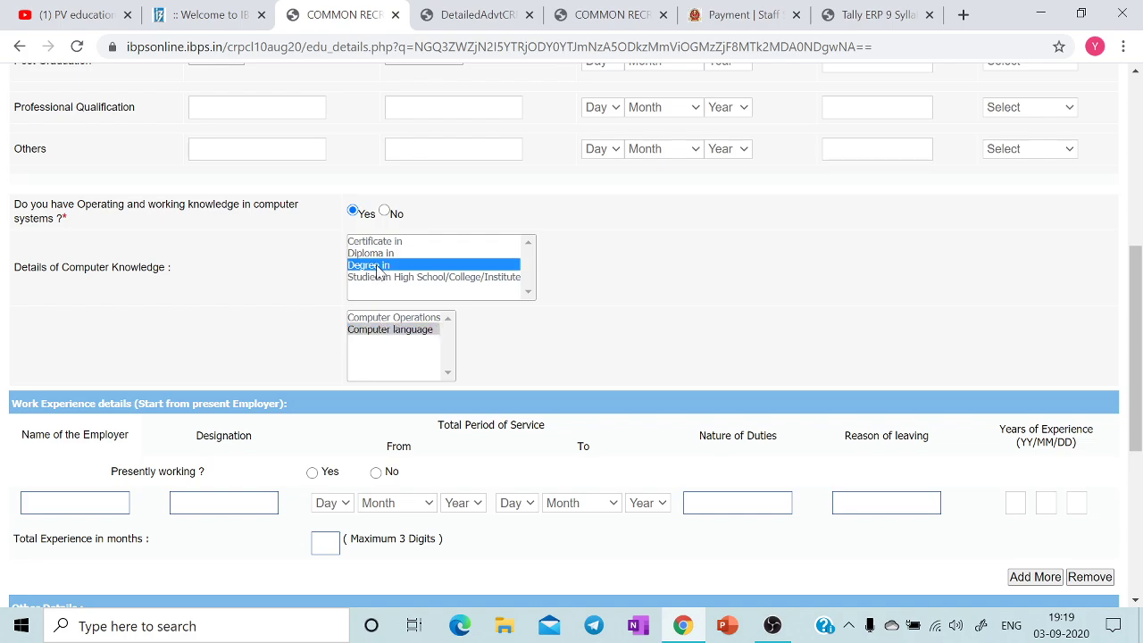
{"action": "left_click", "coordinate": [398, 321]}
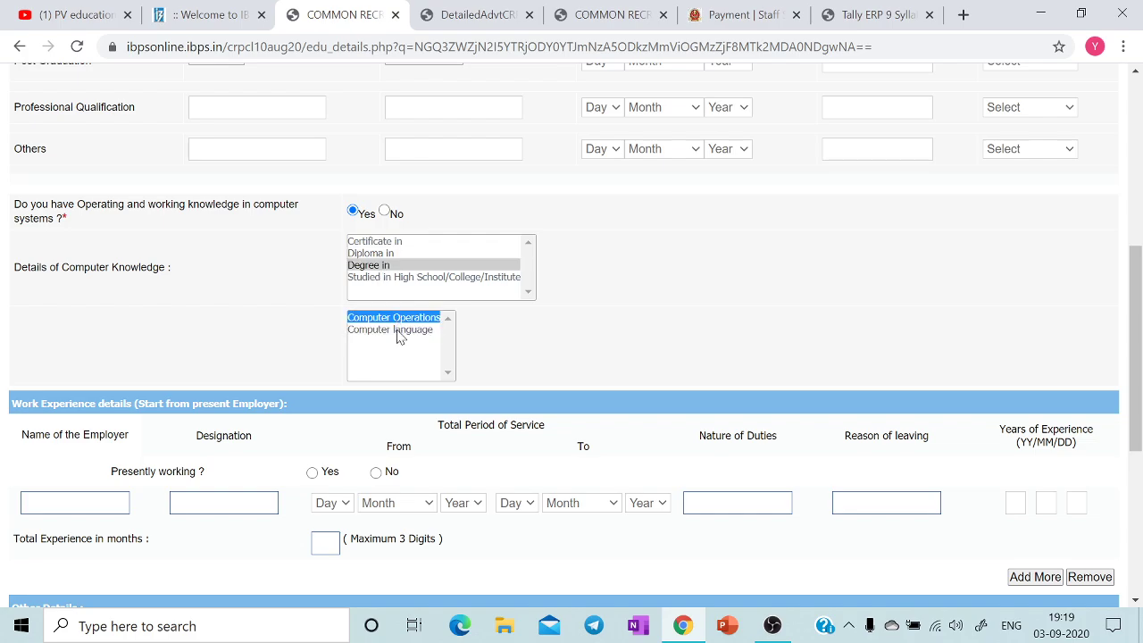
{"action": "left_click", "coordinate": [398, 331]}
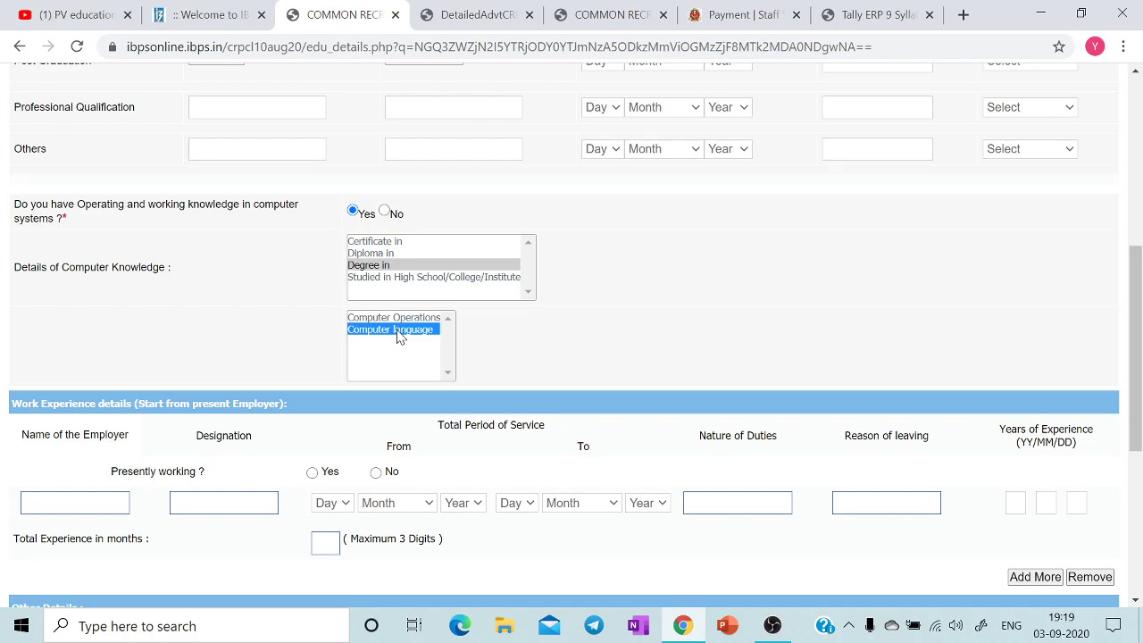
Try Studied in High School/College/Institute with I.T. as a Subject and with Computer as a Subject.
{"action": "left_click", "coordinate": [399, 277]}
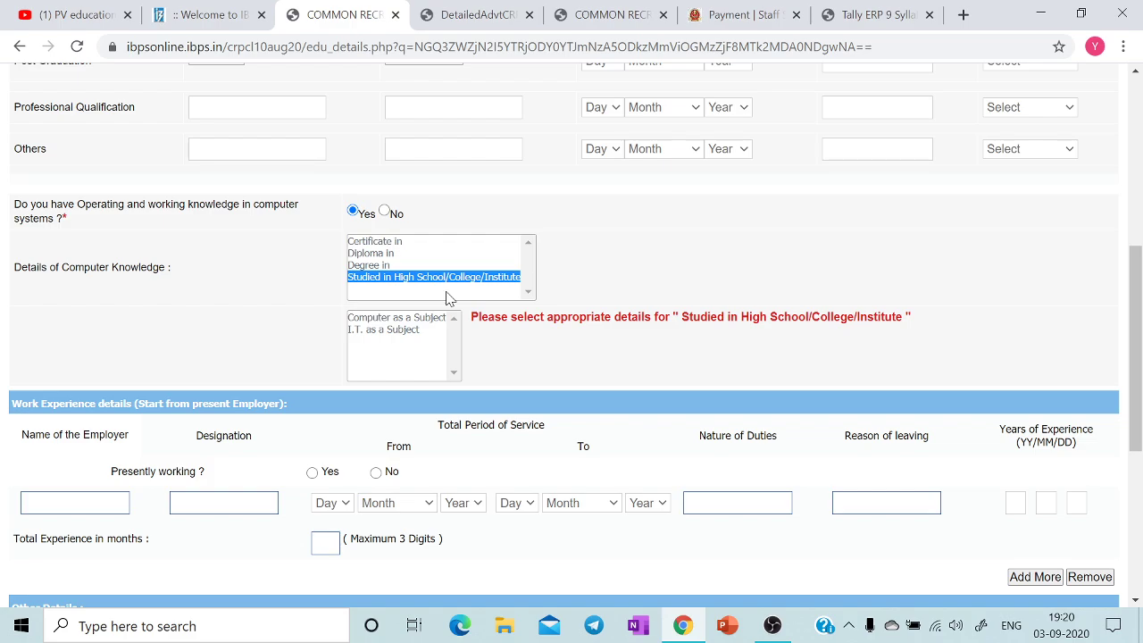
{"action": "left_click", "coordinate": [424, 328]}
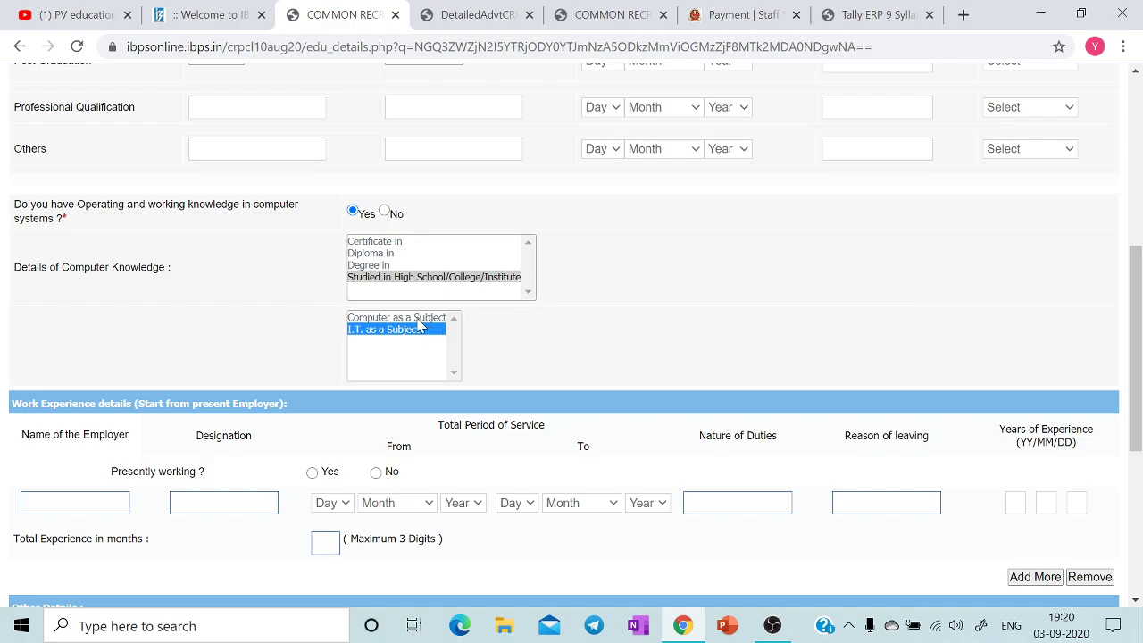
{"action": "left_click", "coordinate": [418, 319]}
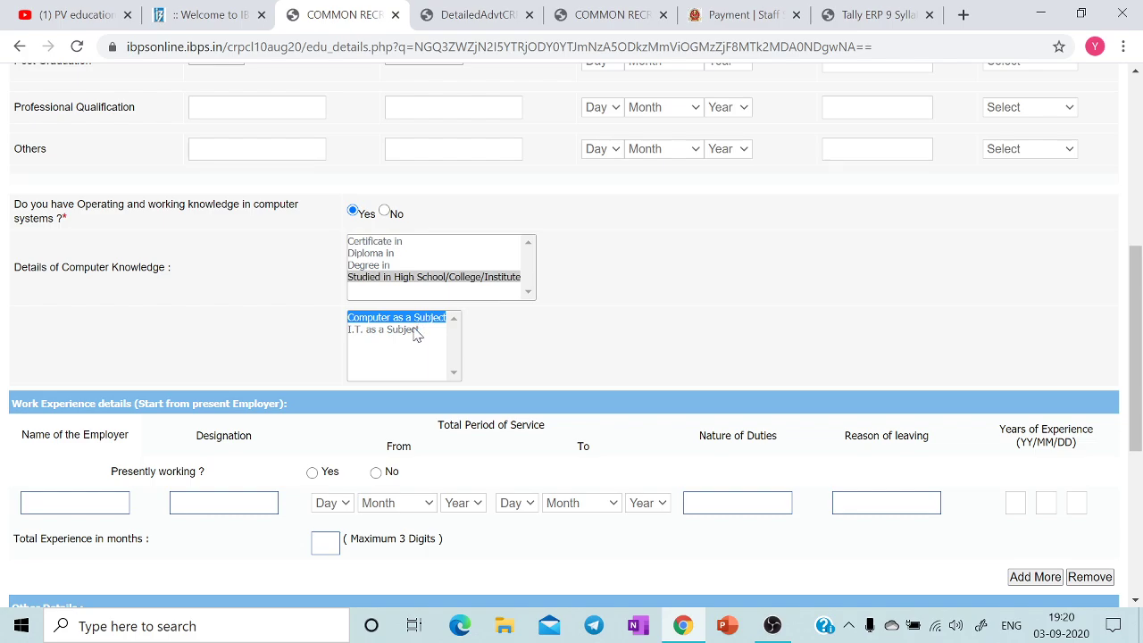
{"action": "left_click", "coordinate": [418, 330]}
{"action": "scroll", "coordinate": [416, 332], "scroll_direction": "down", "scroll_amount": 3}
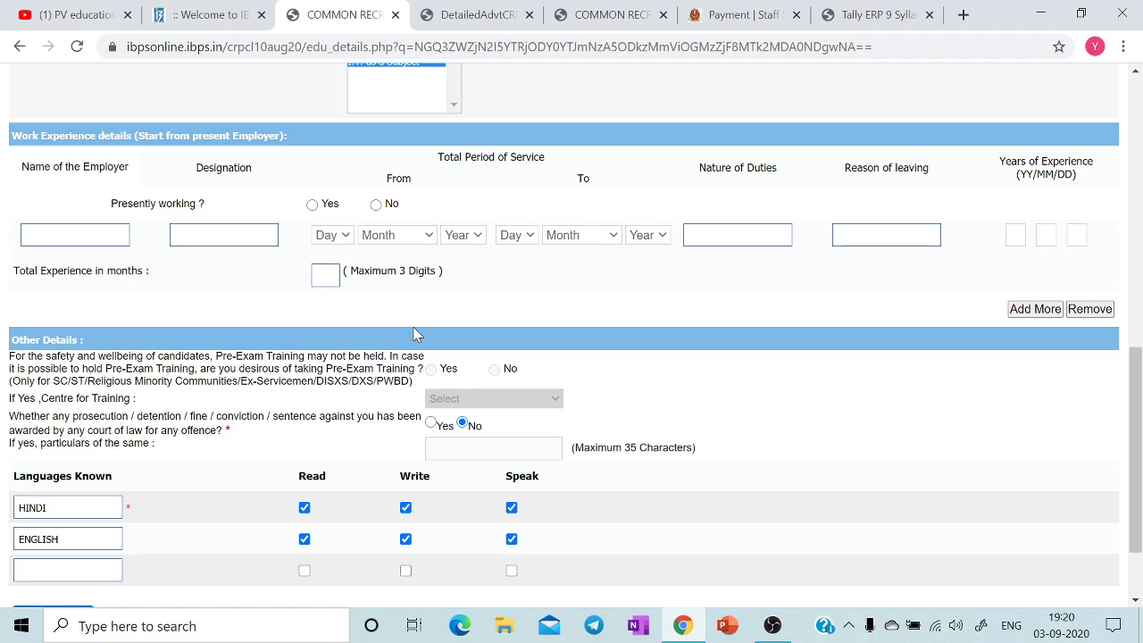
{"action": "scroll", "coordinate": [416, 333], "scroll_direction": "up", "scroll_amount": 3}
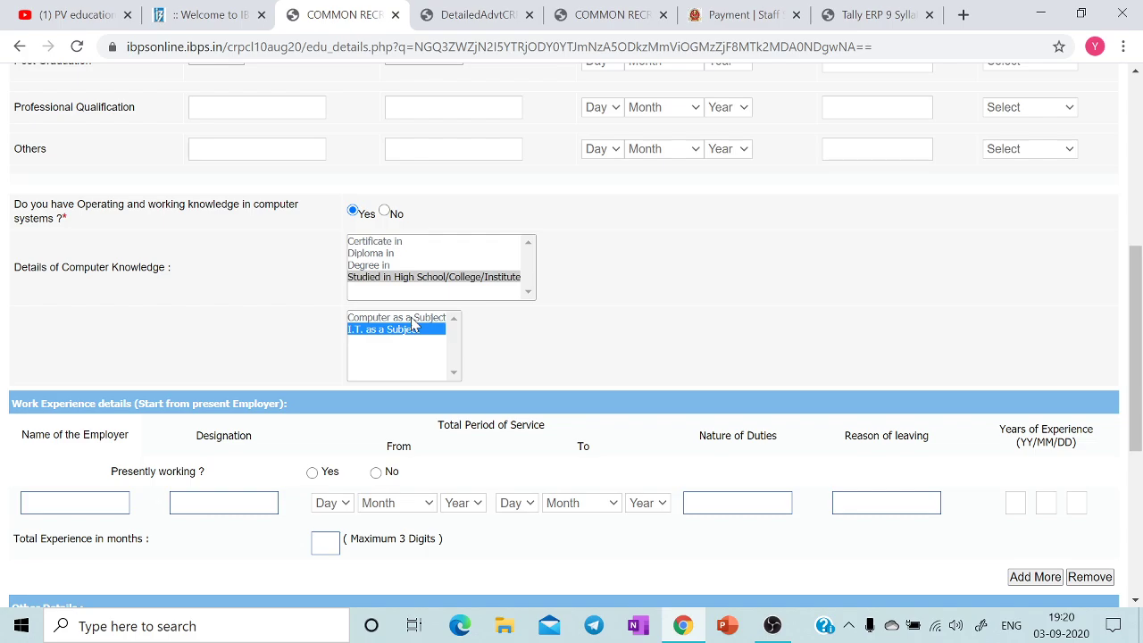
{"action": "left_click", "coordinate": [412, 320]}
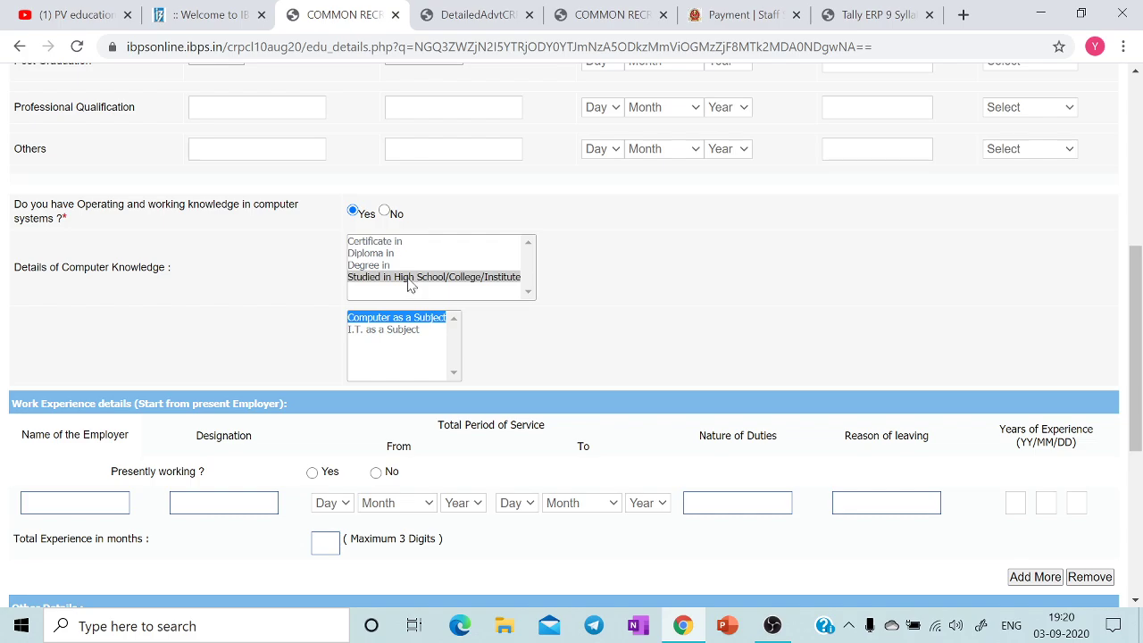
Switch the computer knowledge details to Certificate in without a subtype and check the form for errors.
{"action": "left_click", "coordinate": [398, 243]}
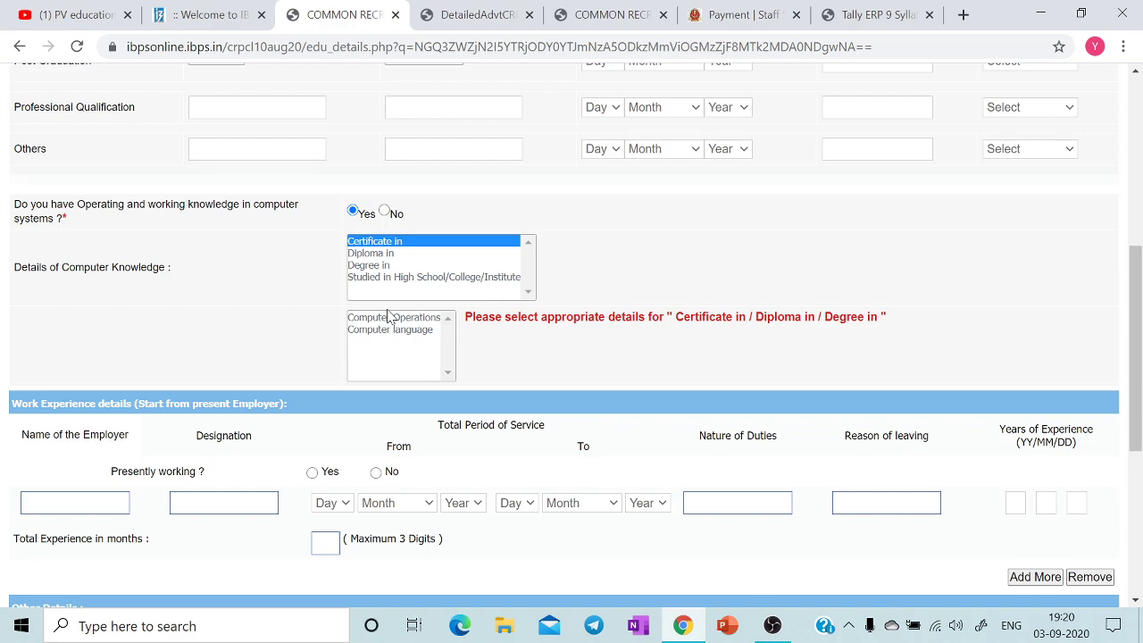
{"action": "scroll", "coordinate": [389, 317], "scroll_direction": "down", "scroll_amount": 5}
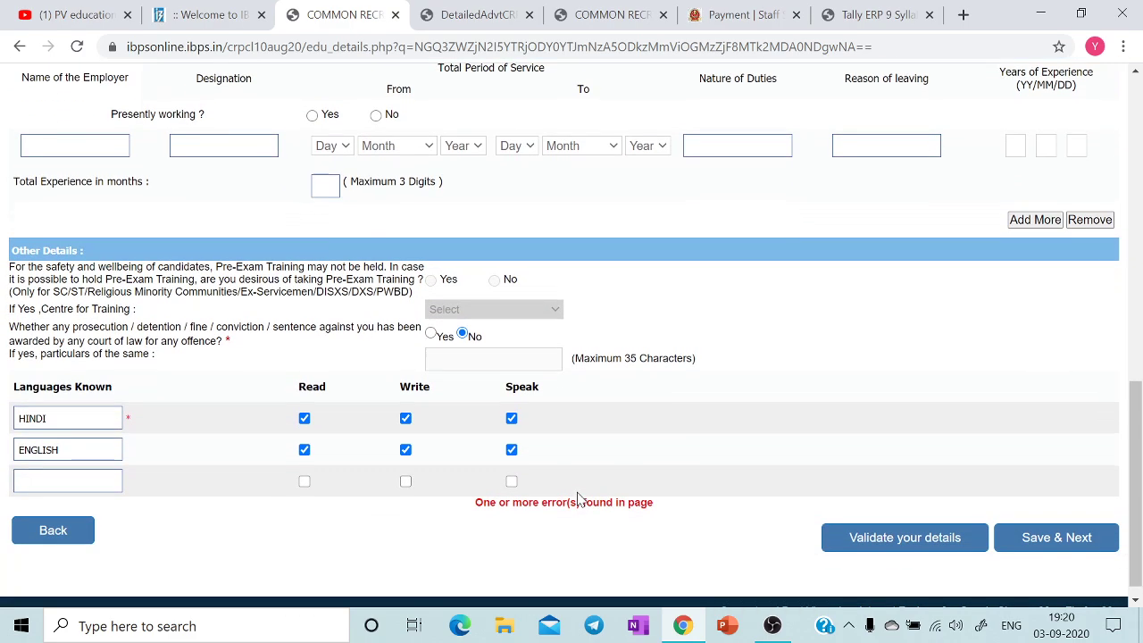
{"action": "scroll", "coordinate": [624, 495], "scroll_direction": "up", "scroll_amount": 6}
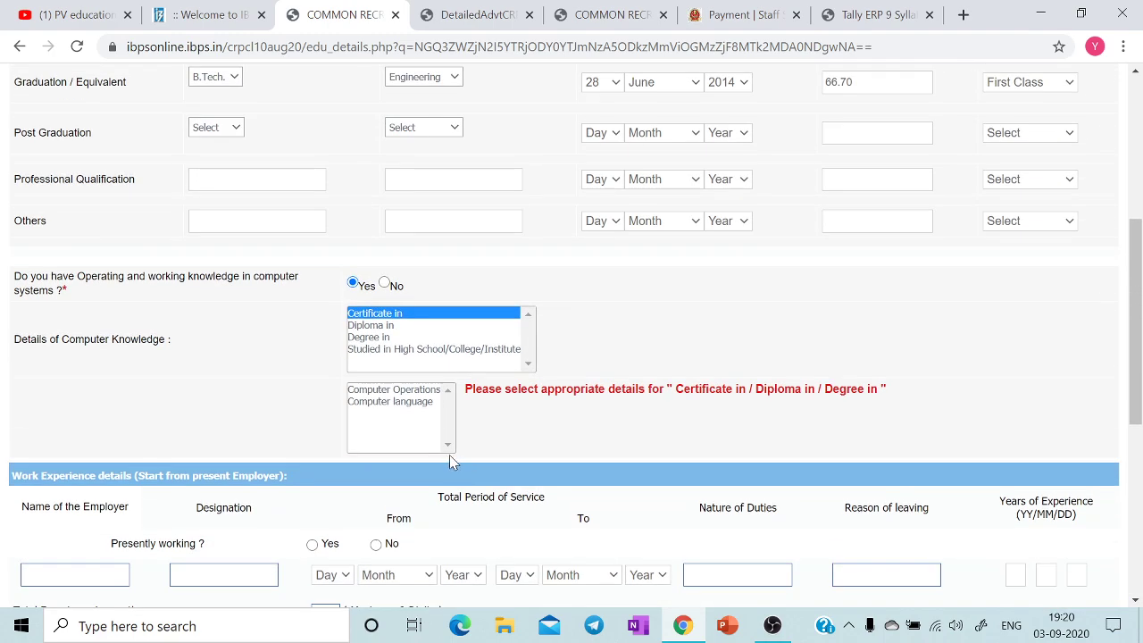
Set computer knowledge to Studied in High School/College/Institute with Computer as a Subject, and validate the details.
{"action": "left_click", "coordinate": [388, 349]}
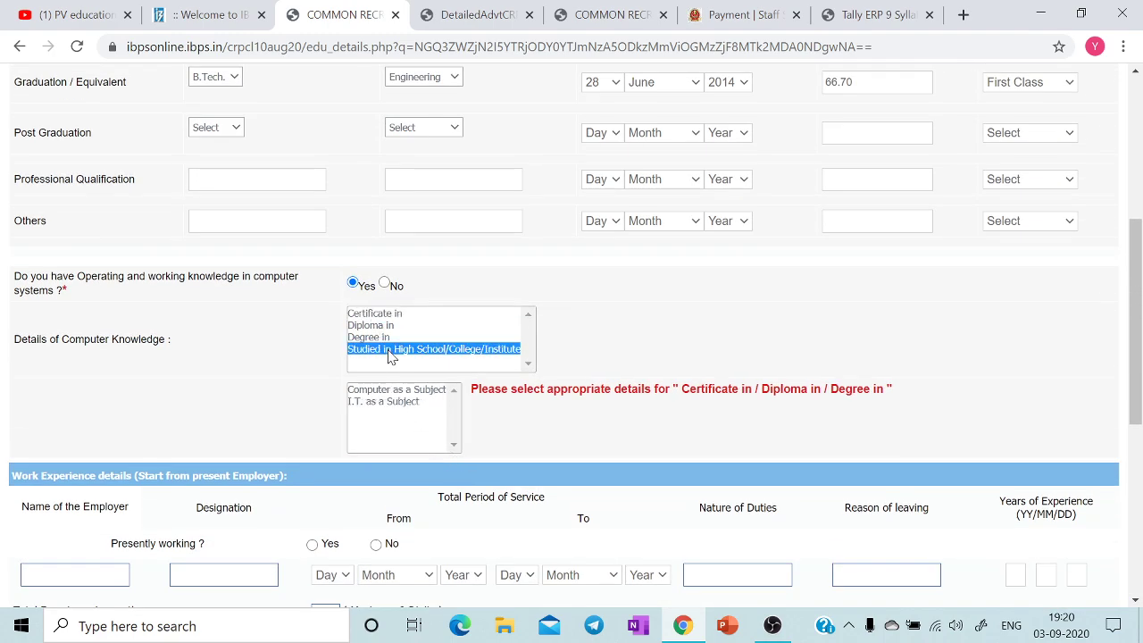
{"action": "left_click", "coordinate": [389, 392]}
{"action": "scroll", "coordinate": [390, 401], "scroll_direction": "down", "scroll_amount": 5}
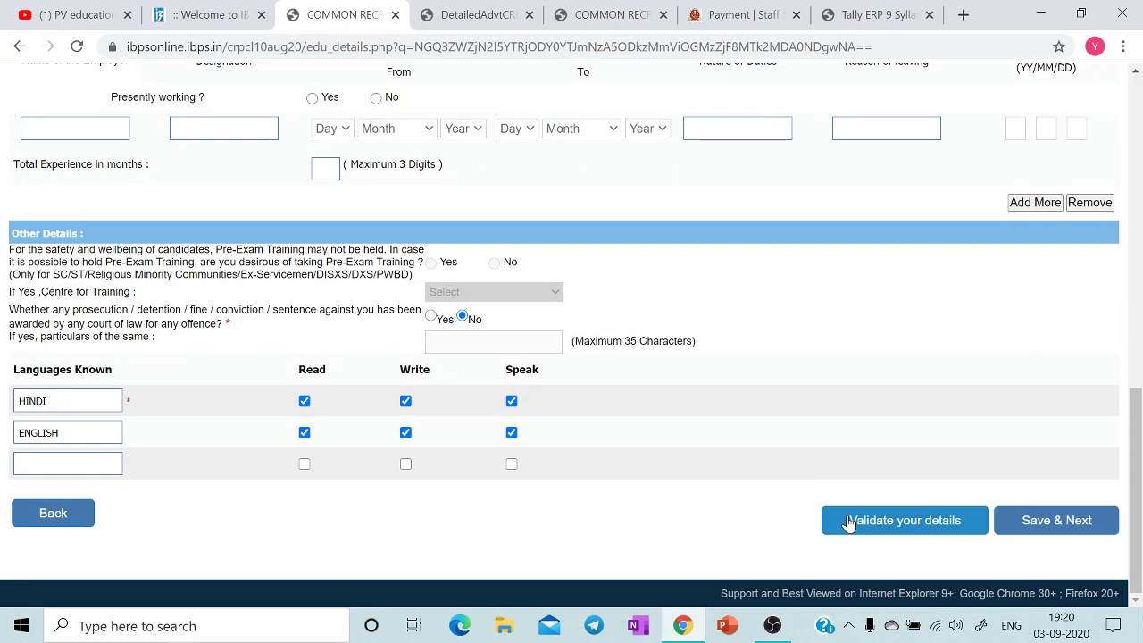
{"action": "left_click", "coordinate": [848, 521]}
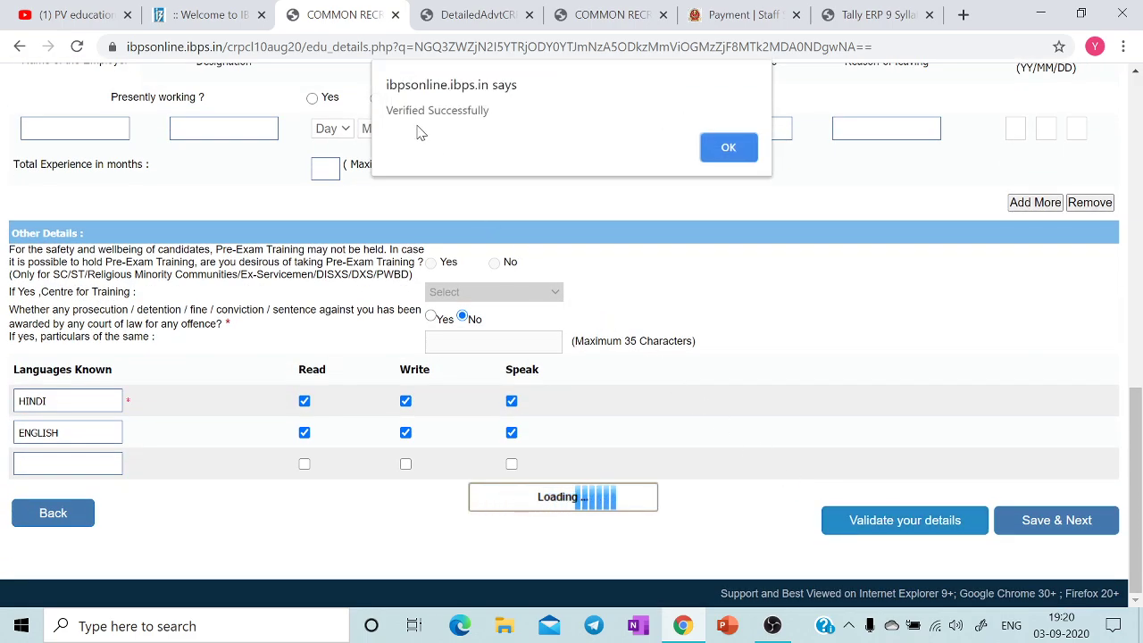
{"action": "left_click", "coordinate": [726, 147]}
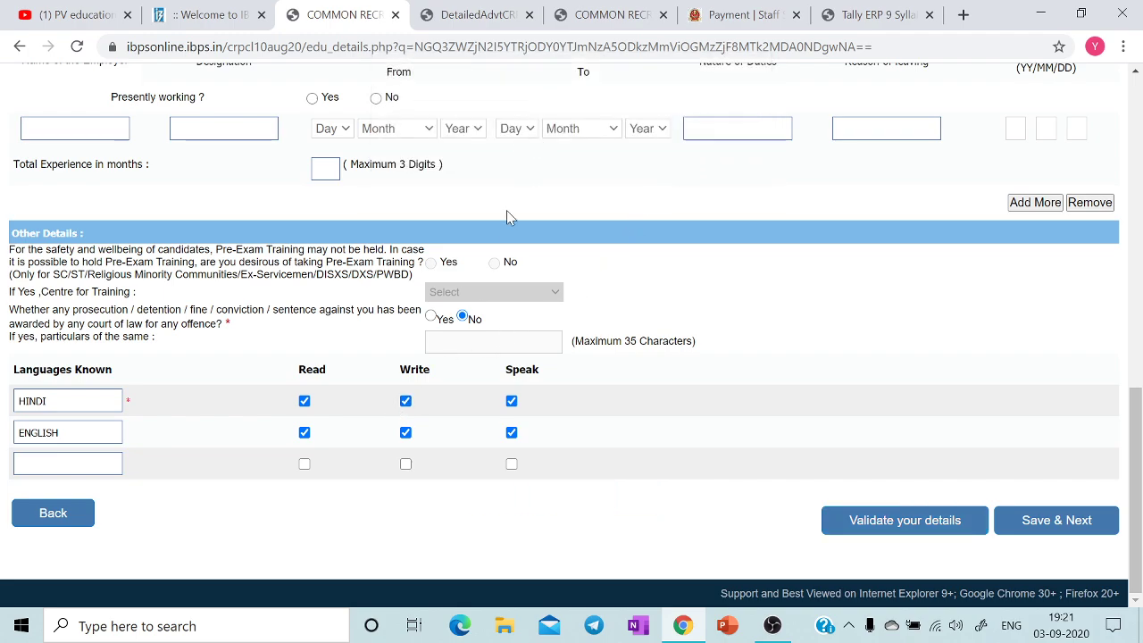
Examine the Computer Literacy requirement under Educational Qualifications in the DetailedAdvtCRPClerksX.pdf notification.
{"action": "left_click", "coordinate": [478, 14]}
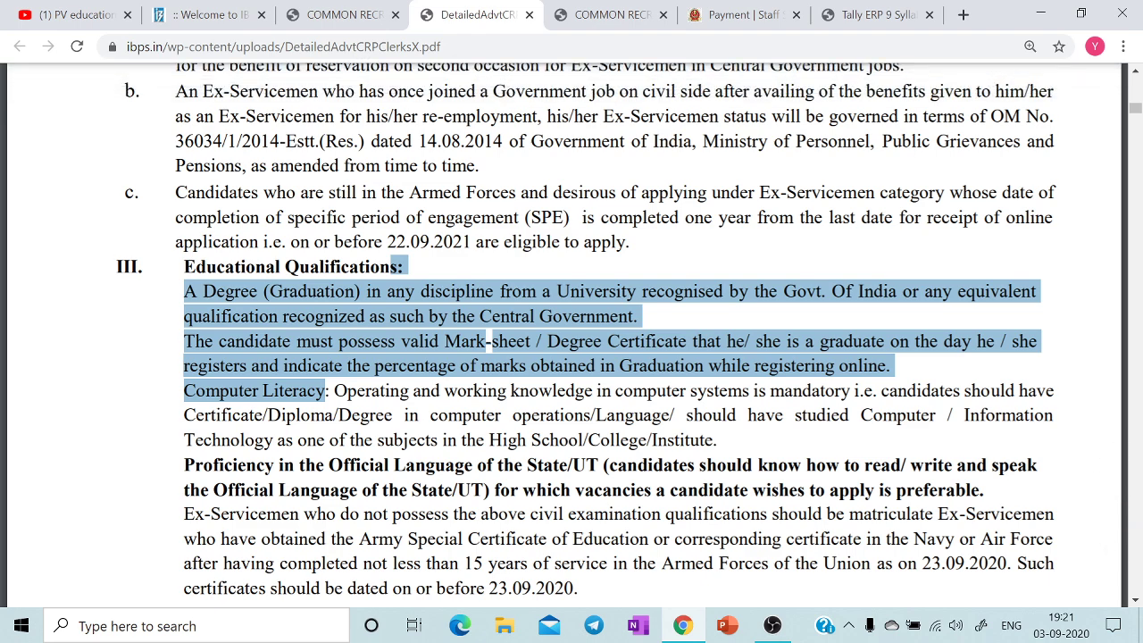
{"action": "key", "text": "Escape"}
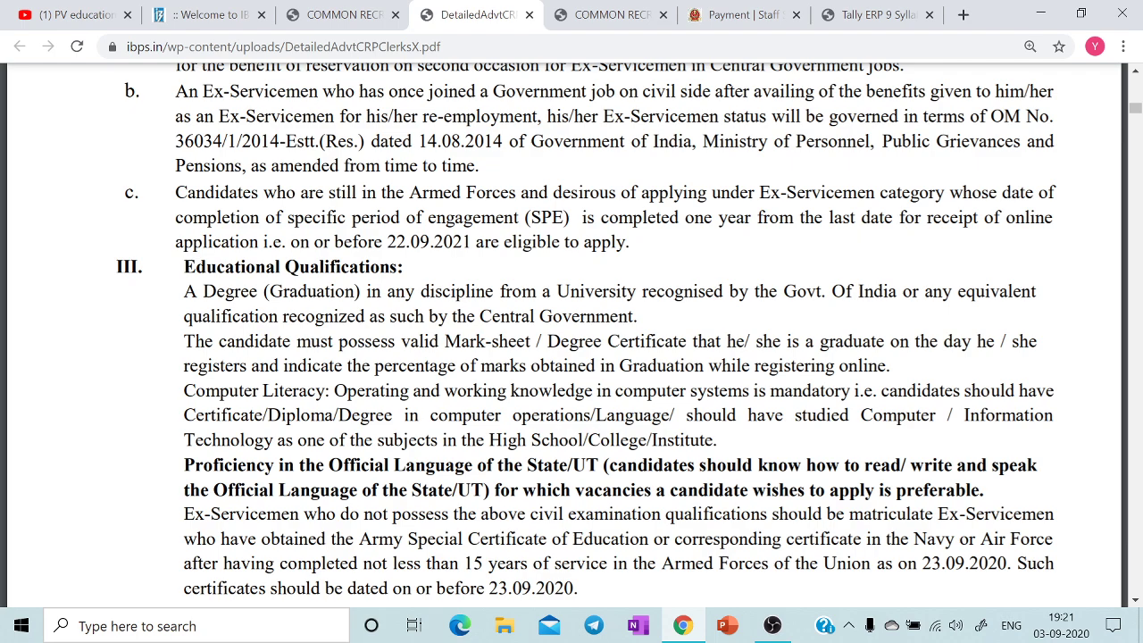
{"action": "left_click_drag", "start_coordinate": [184, 390], "coordinate": [325, 390]}
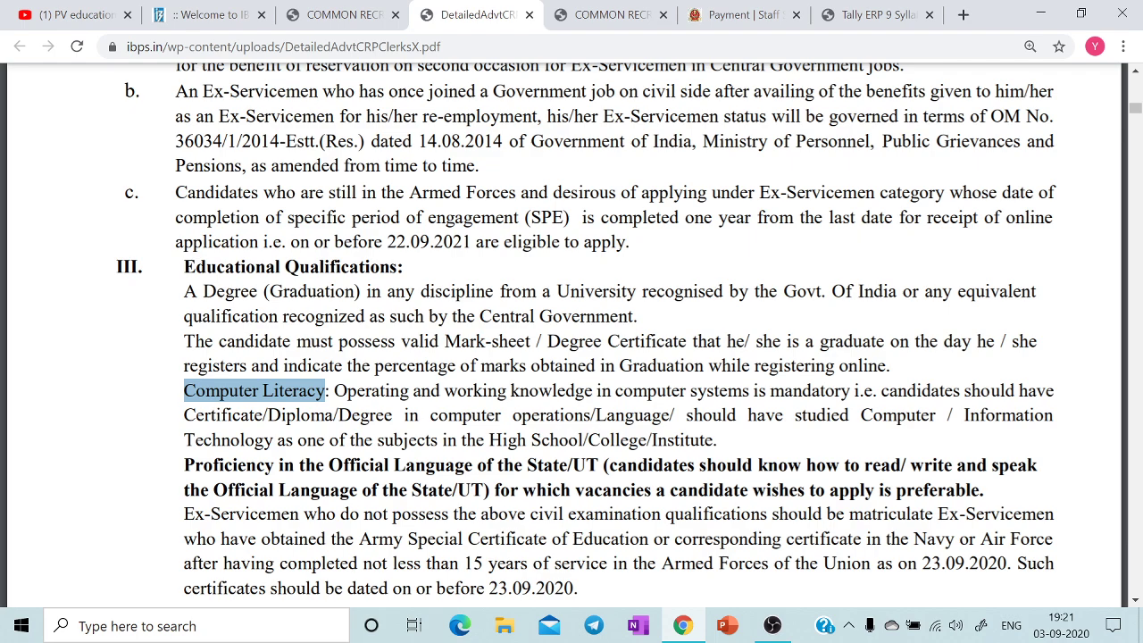
{"action": "key", "text": "Escape"}
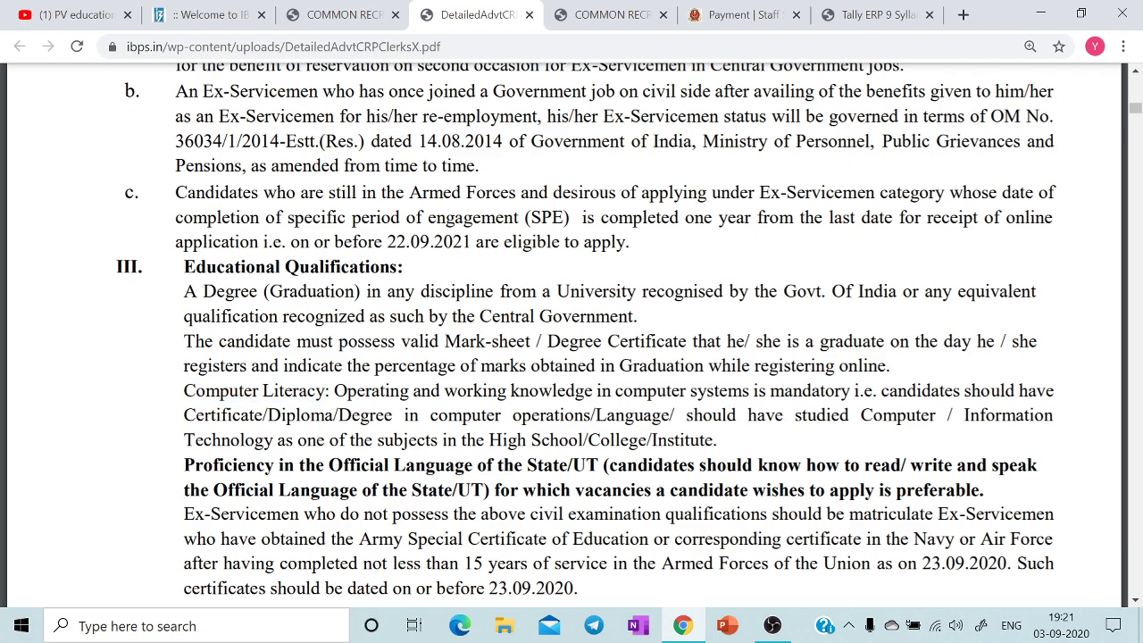